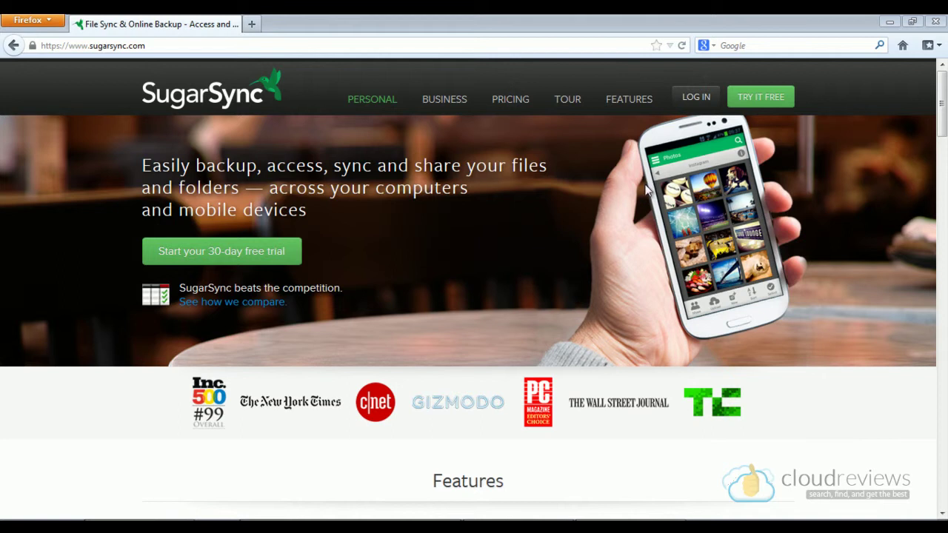
# Step: Look over the paid trial signup options, then pick the free 5 GB Limited plan instead
pyautogui.click(769, 99)
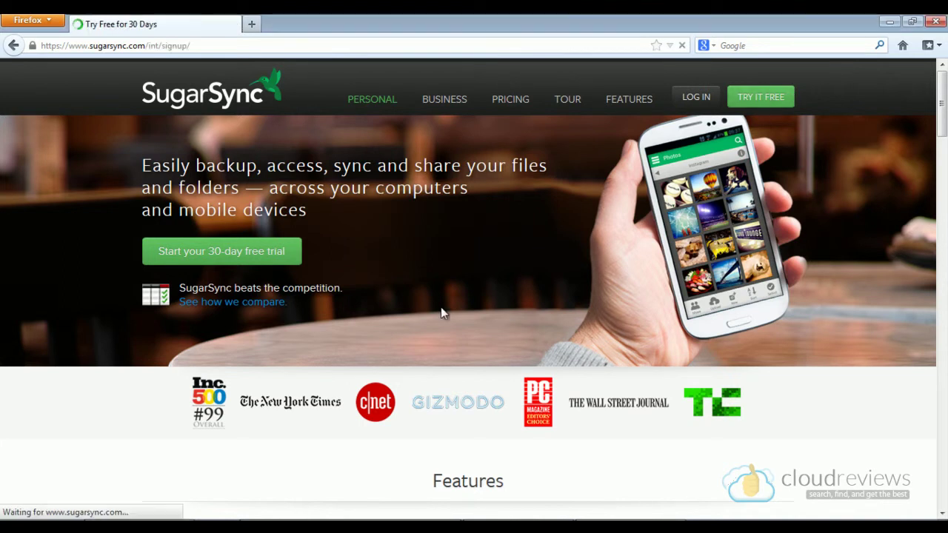
pyautogui.scroll(-2, 309, 285)
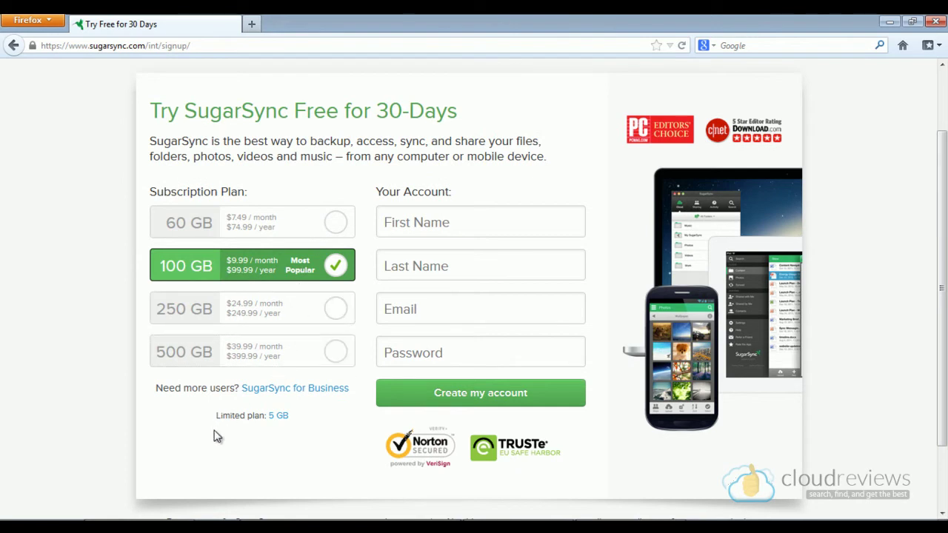
pyautogui.scroll(-2, 211, 385)
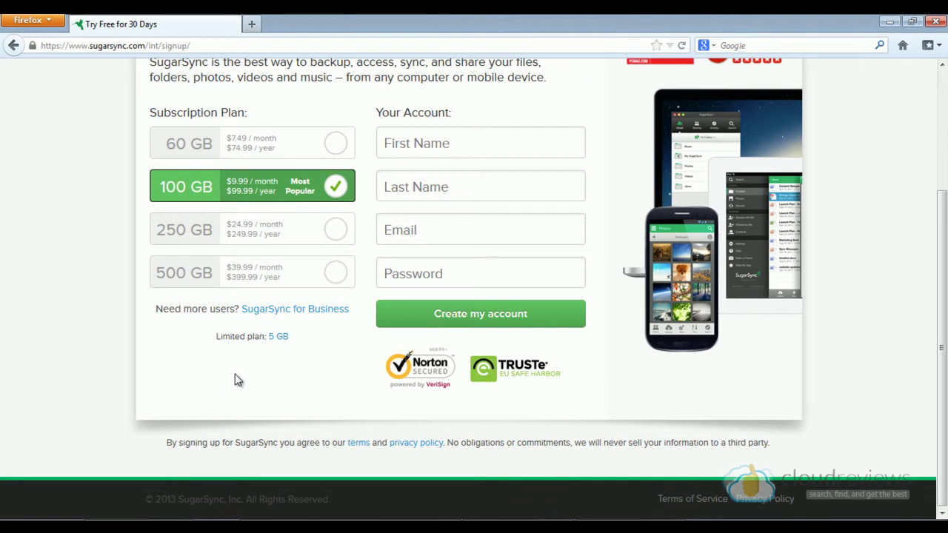
pyautogui.click(280, 338)
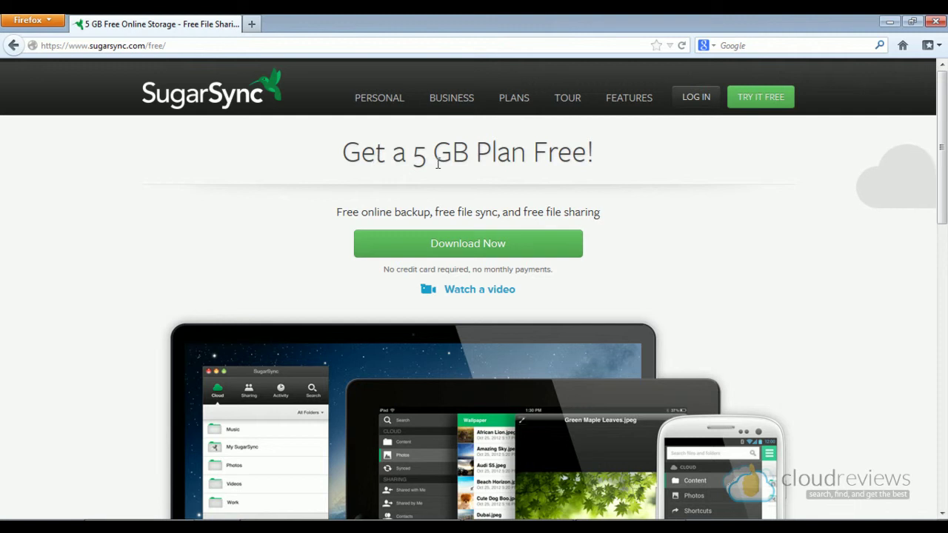
# Step: Request the free SugarSync app download from the 5 GB plan page
pyautogui.click(503, 245)
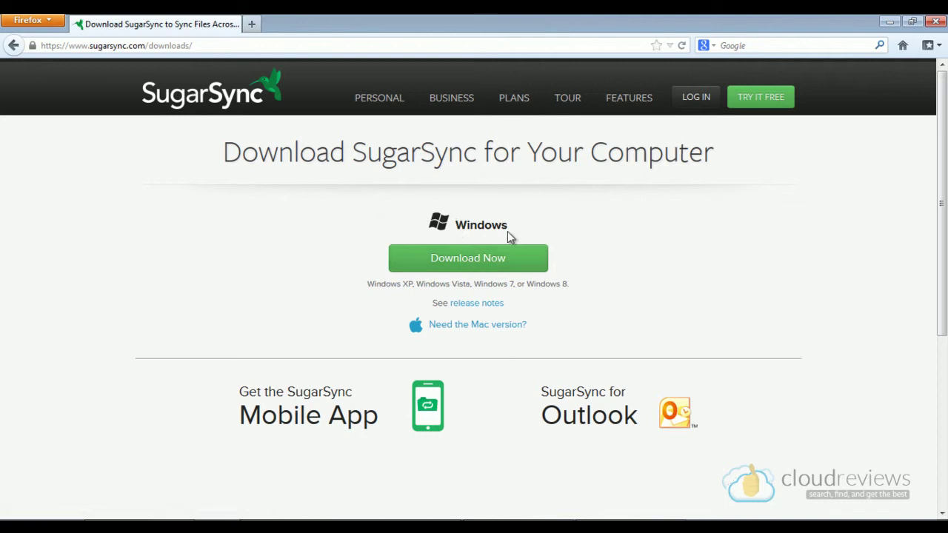
# Step: Download the Windows installer SugarSyncSetup.exe, dismiss its save prompt, and minimize Firefox
pyautogui.click(484, 266)
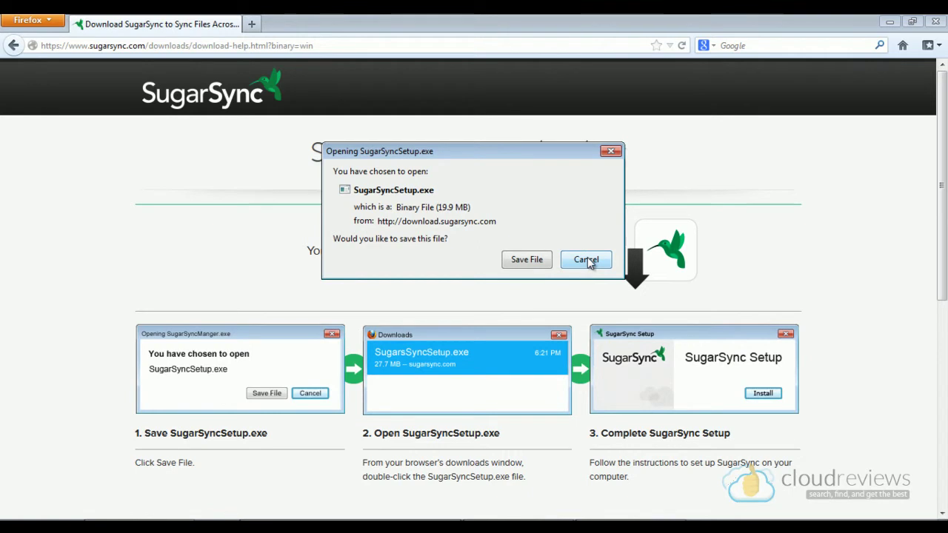
pyautogui.click(590, 263)
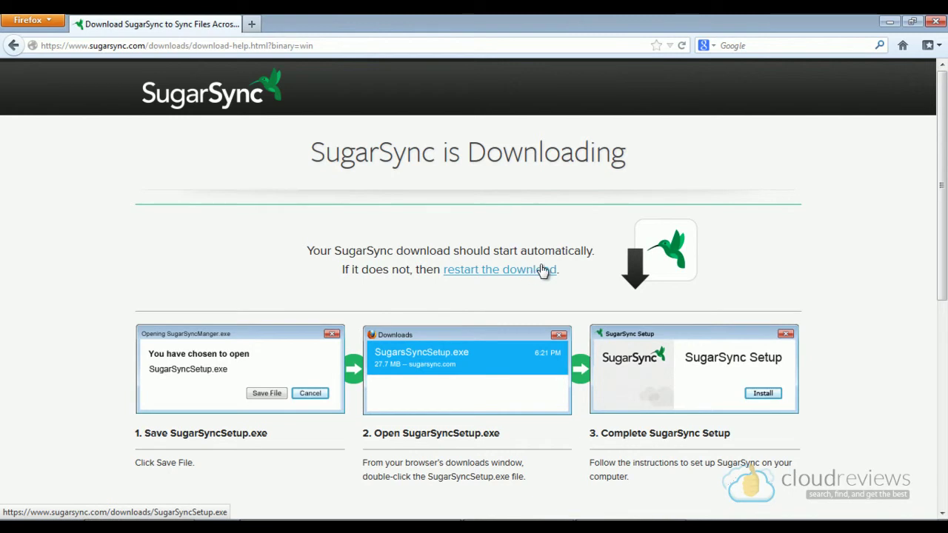
pyautogui.click(889, 21)
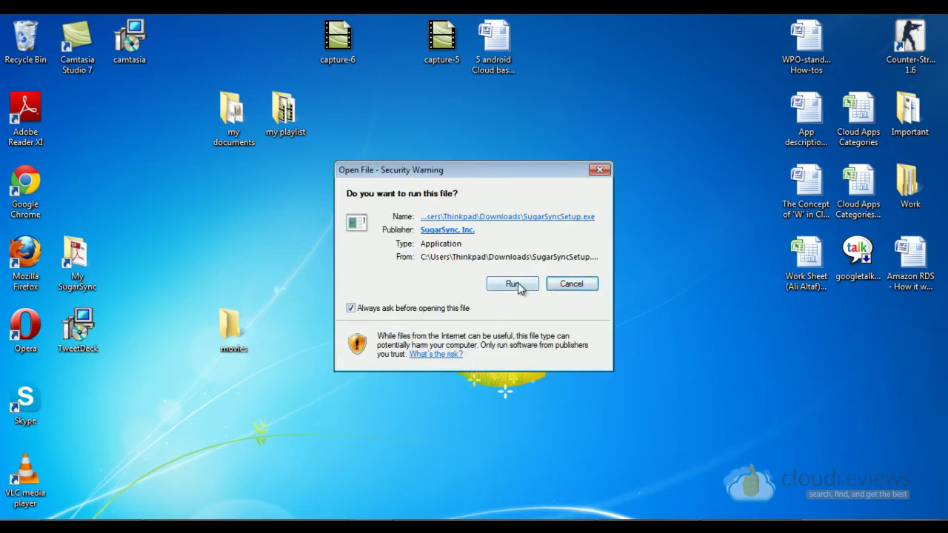
# Step: Run SugarSyncSetup.exe and accept the default language to install SugarSync
pyautogui.click(514, 284)
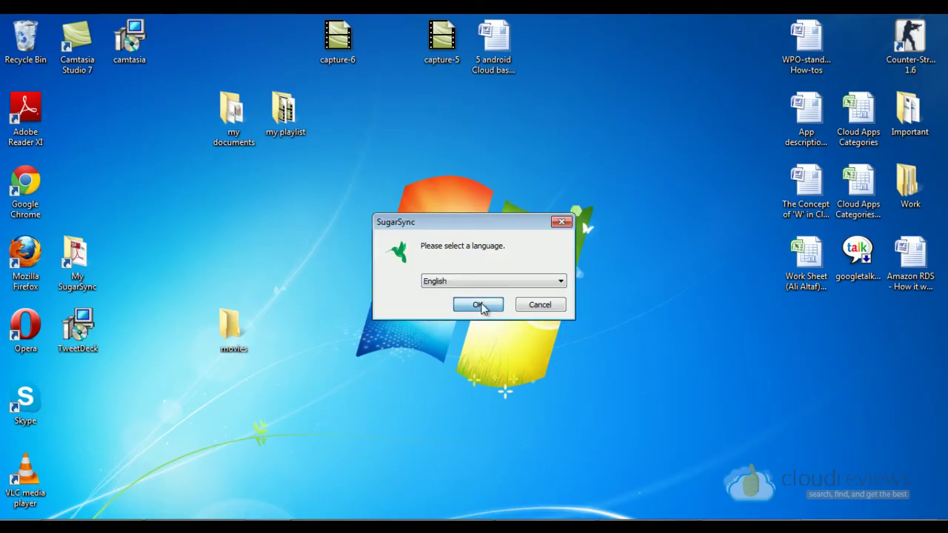
pyautogui.click(479, 305)
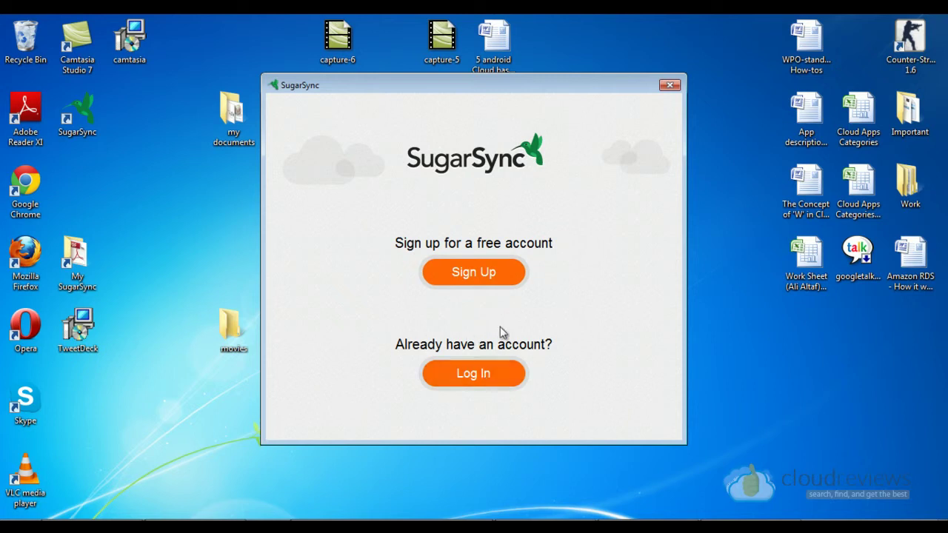
# Step: Open the new-account Sign Up form, then back out to the welcome screen
pyautogui.click(482, 275)
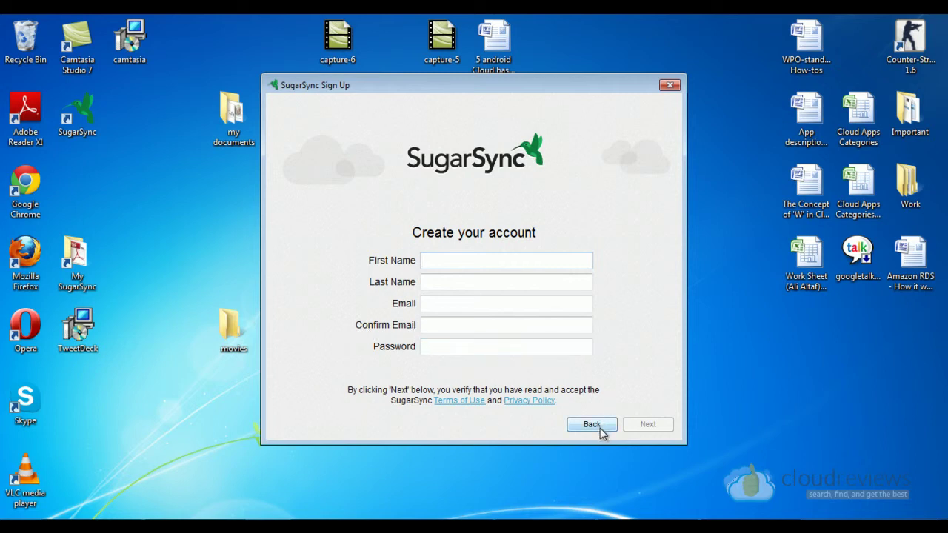
pyautogui.click(592, 425)
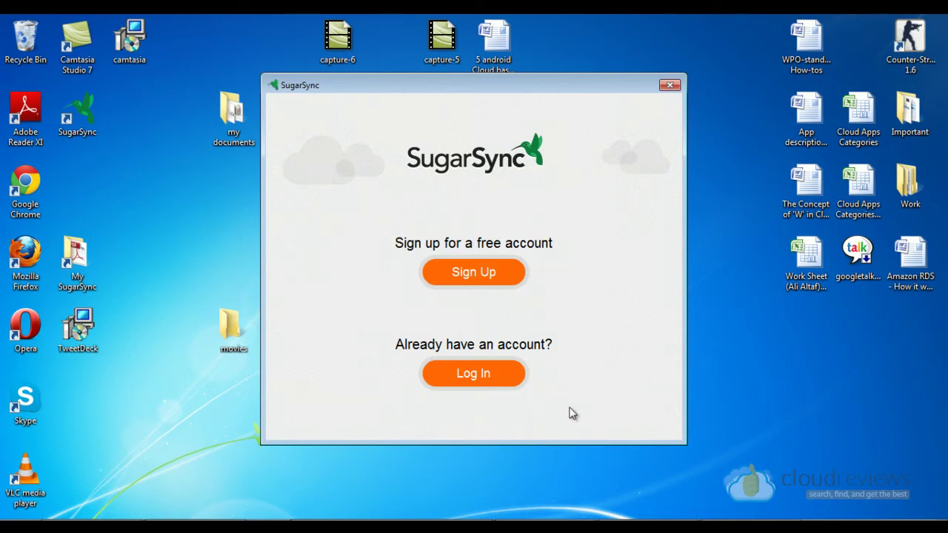
# Step: Log in with the account email and password, and choose the free 5 GB Limited Plan
pyautogui.click(506, 384)
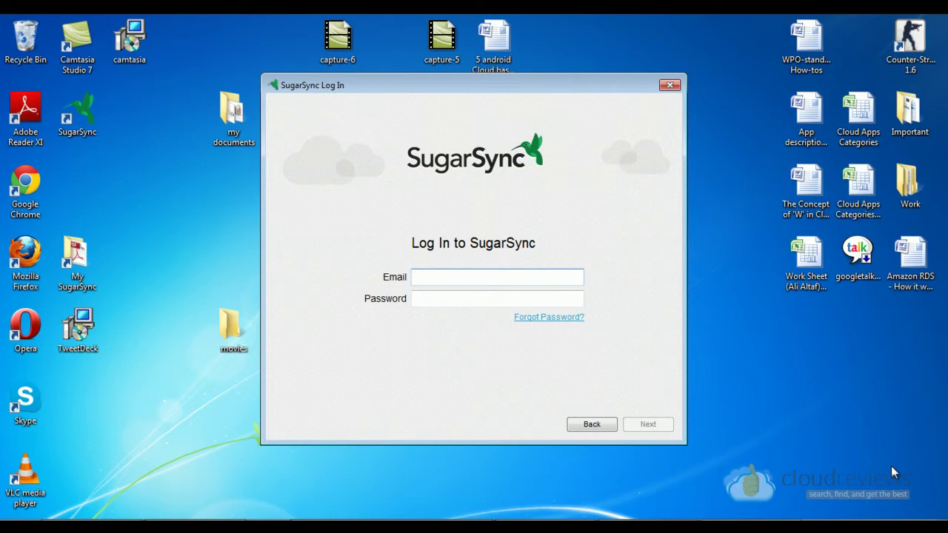
pyautogui.press('Tab')
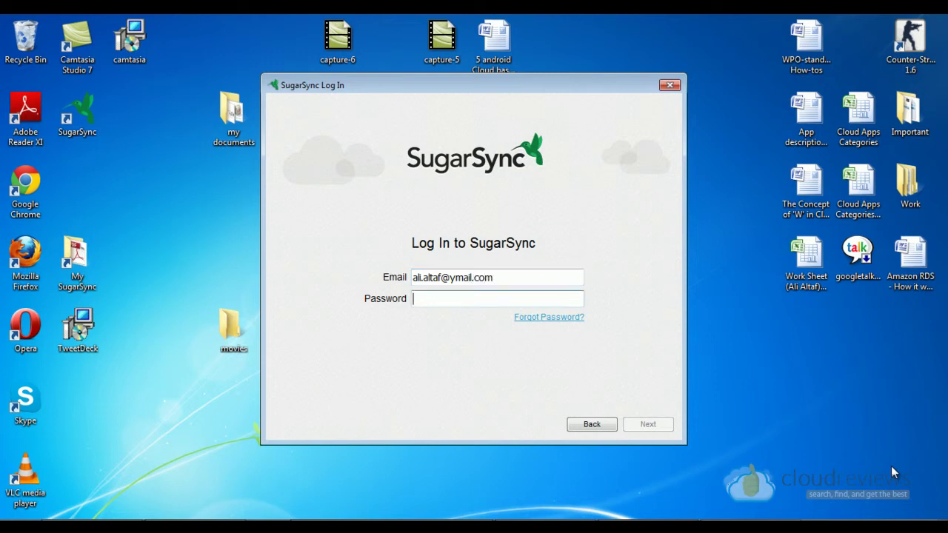
pyautogui.write('••••')
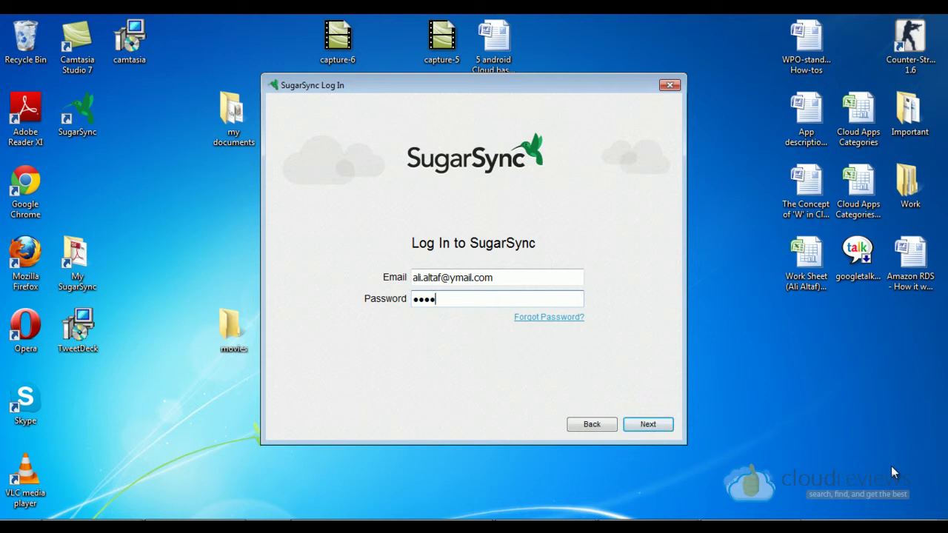
pyautogui.write('•••••')
pyautogui.press('Return')
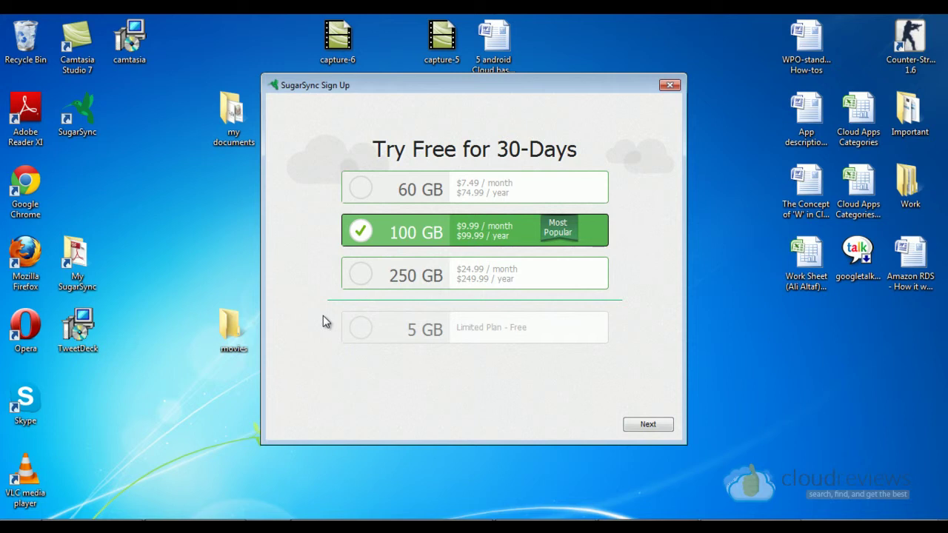
pyautogui.click(363, 331)
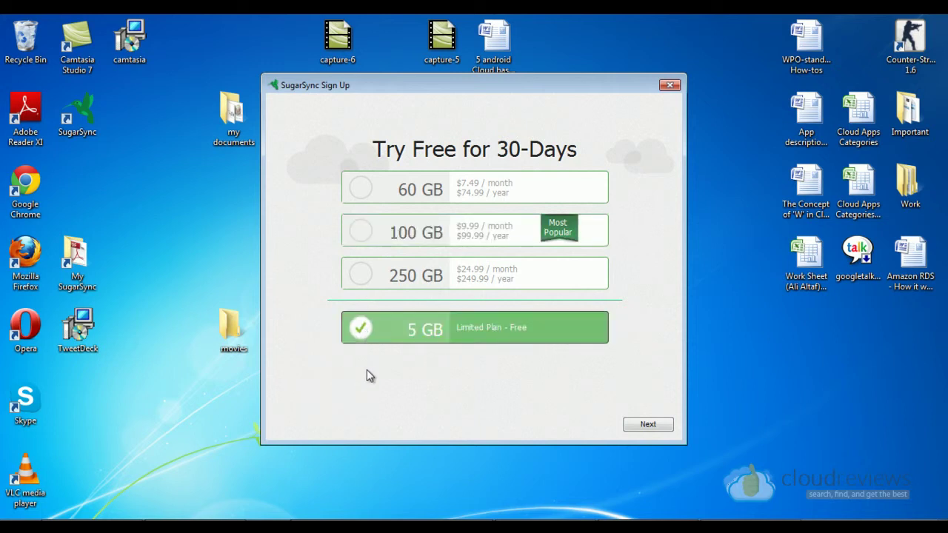
pyautogui.click(656, 426)
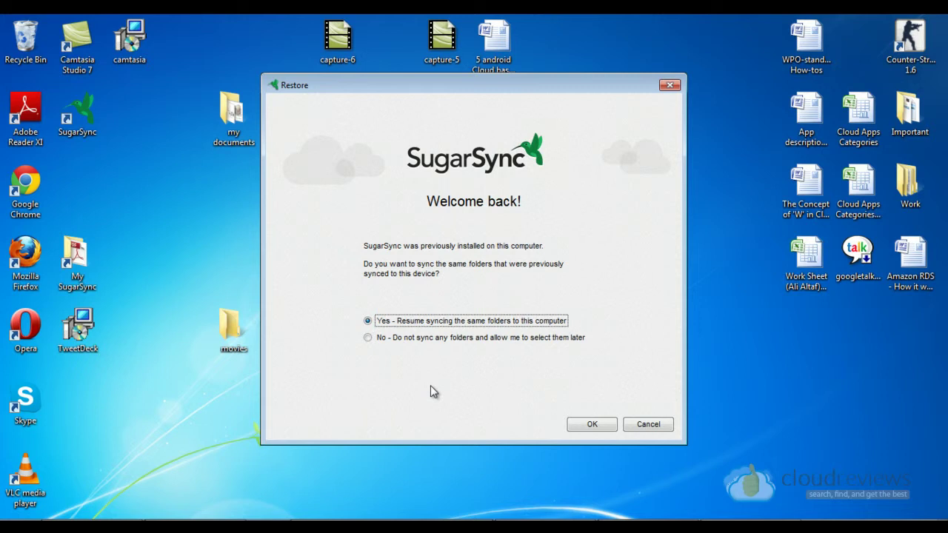
# Step: Choose 'No - Do not sync any folders' so no old folders are resynced
pyautogui.click(369, 338)
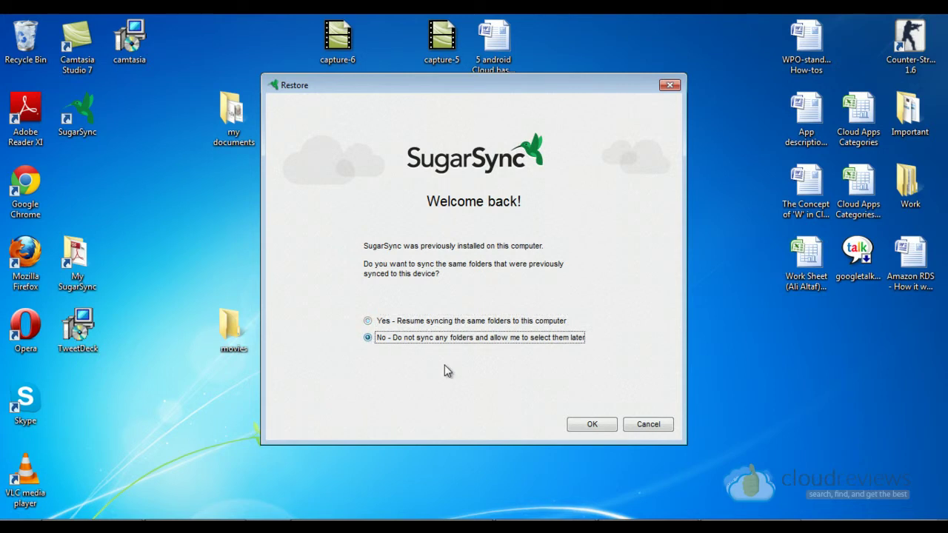
pyautogui.click(603, 425)
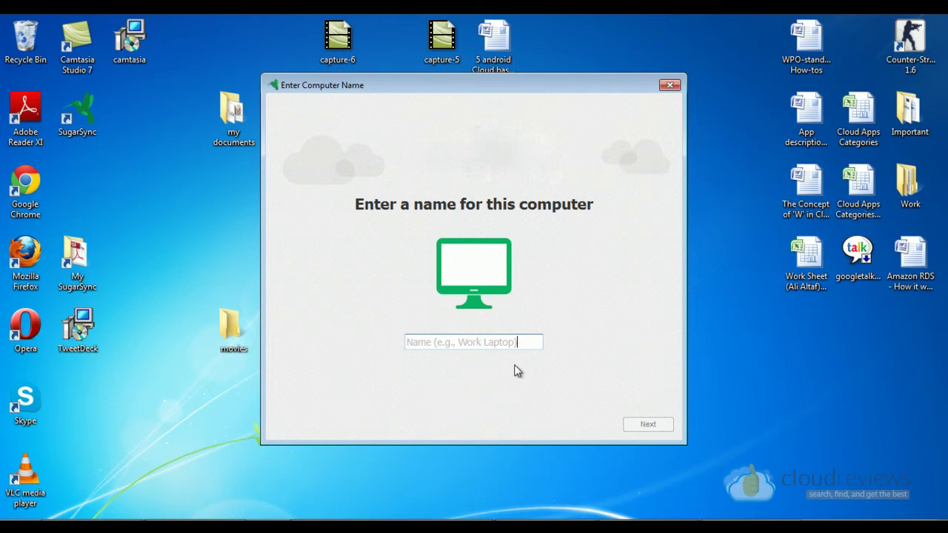
# Step: Name this computer 'my laptop' and go through the Welcome Tour to Finish
pyautogui.click(469, 344)
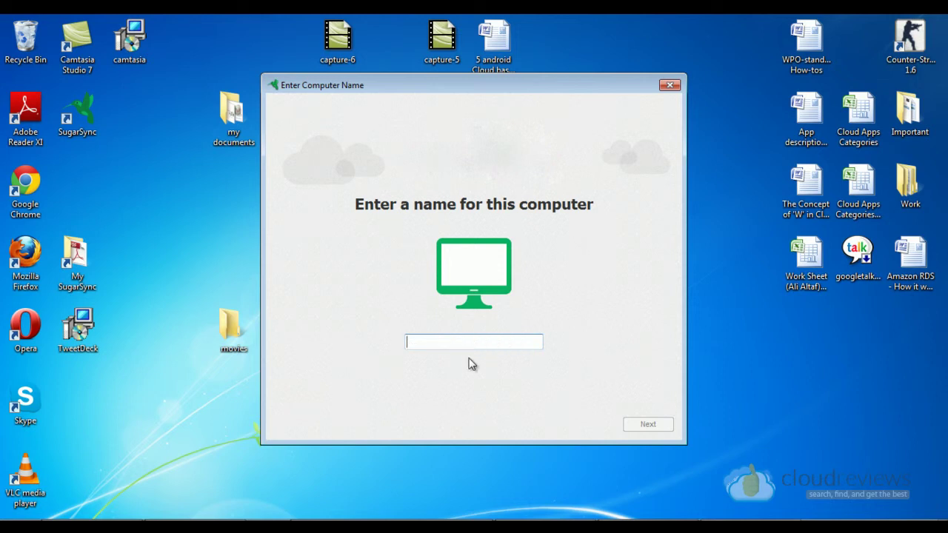
pyautogui.write('my laptop')
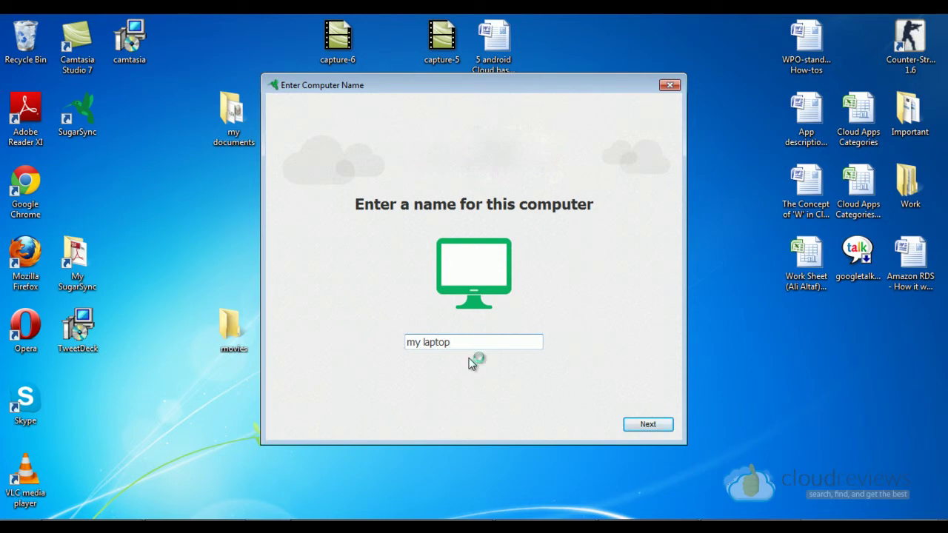
pyautogui.press('Return')
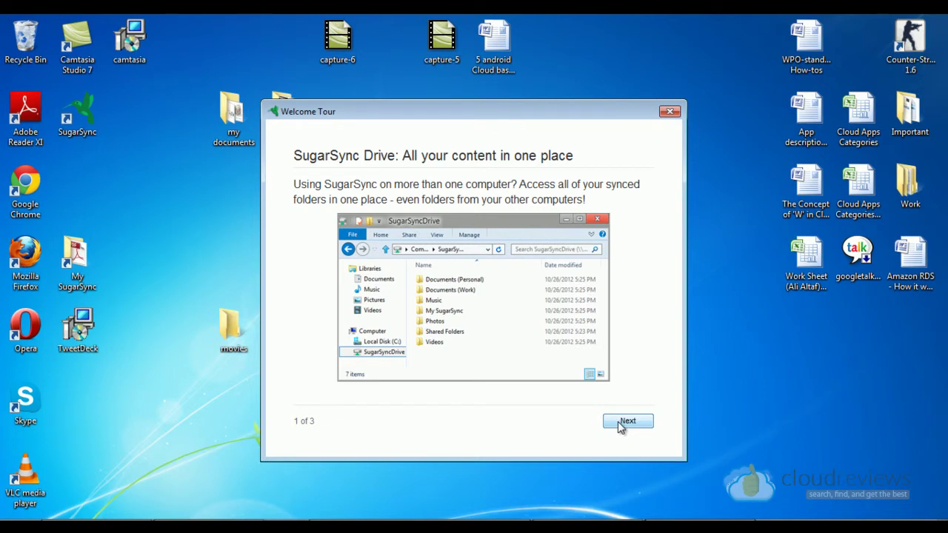
pyautogui.click(620, 425)
pyautogui.click(620, 426)
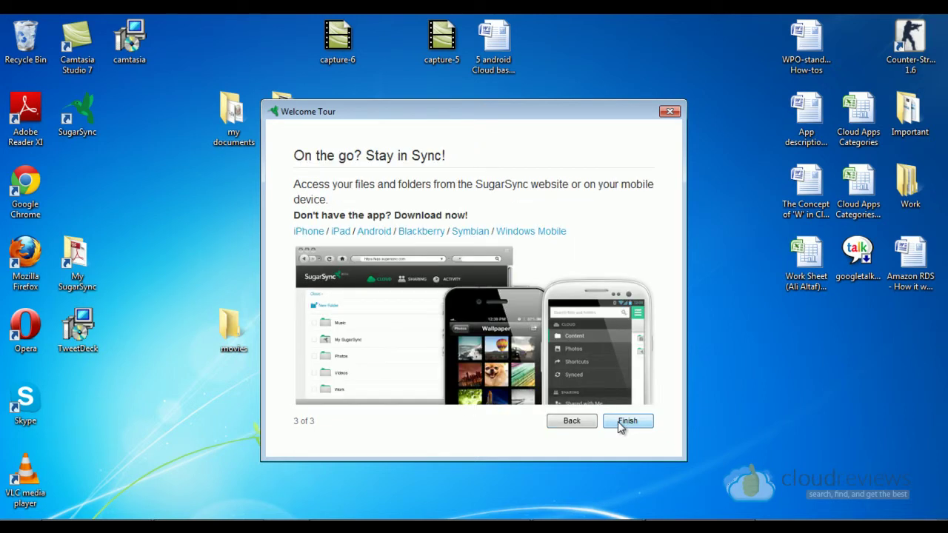
pyautogui.click(622, 422)
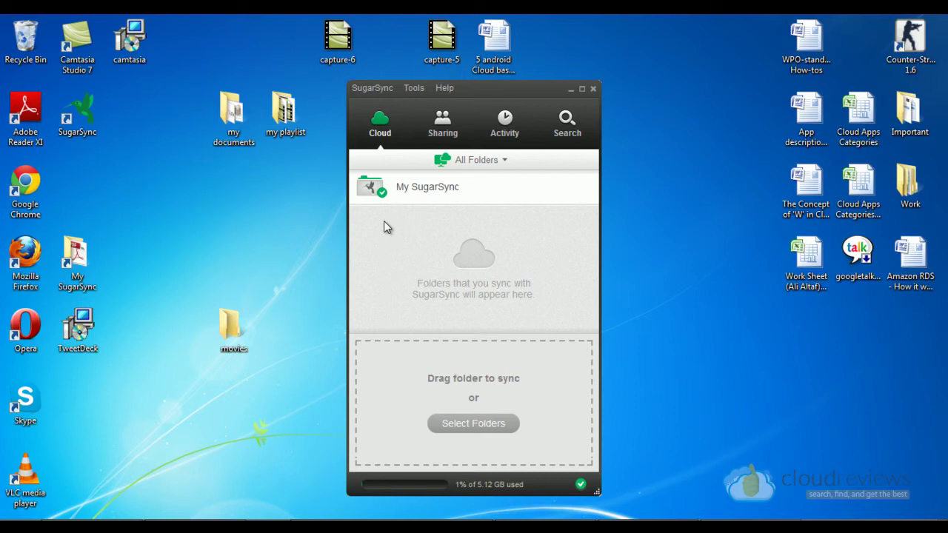
# Step: Switch to the Sharing view to see that nothing is shared yet
pyautogui.click(452, 132)
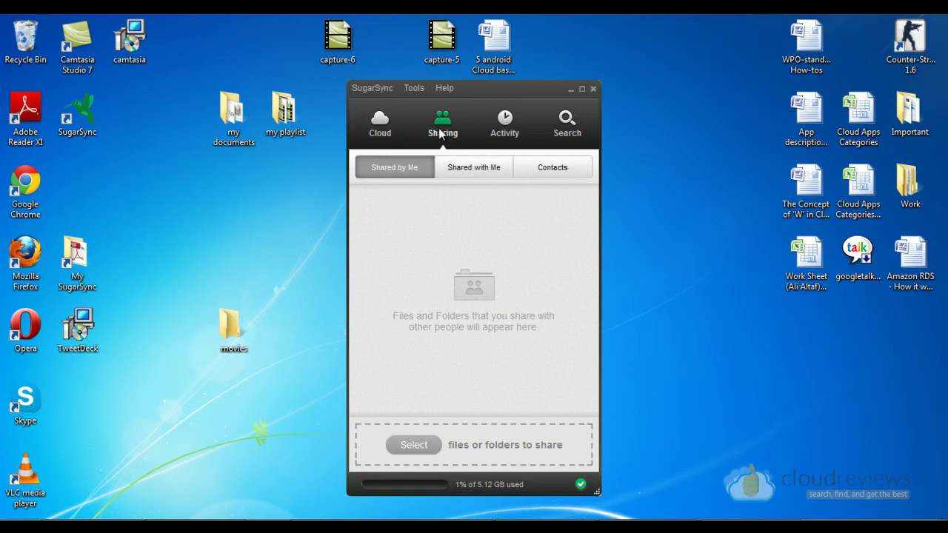
# Step: Browse the Contacts, Activity and Search tabs, then return to the empty Cloud view
pyautogui.click(551, 173)
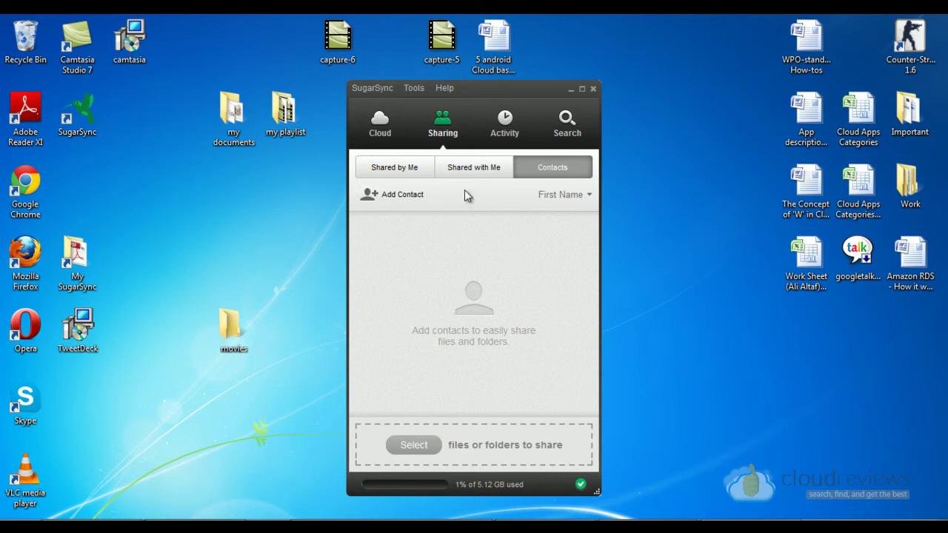
pyautogui.click(501, 132)
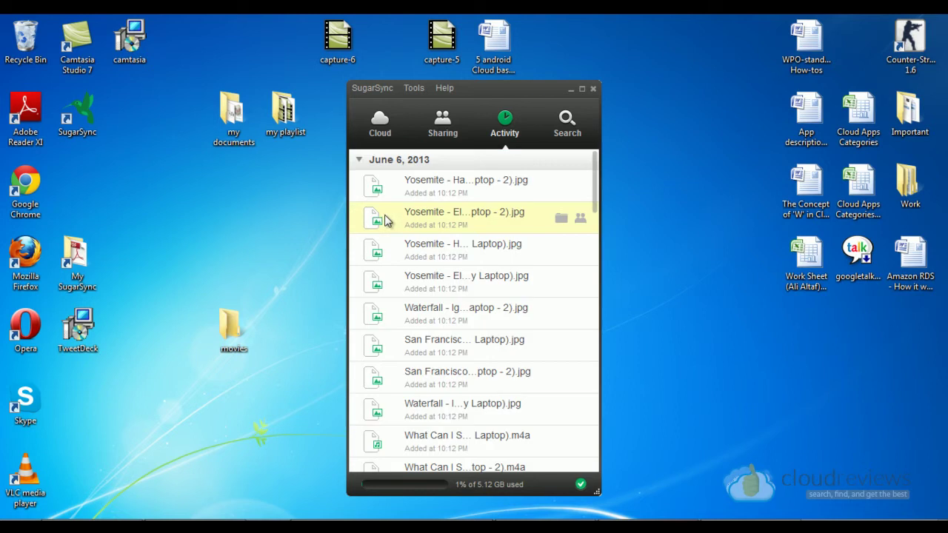
pyautogui.scroll(-10, 406, 218)
pyautogui.scroll(-3, 406, 218)
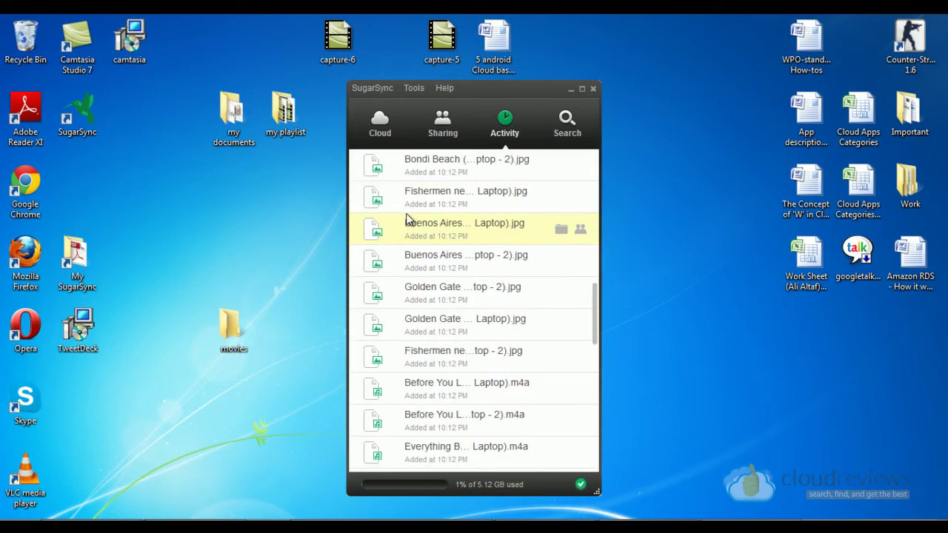
pyautogui.scroll(15, 406, 217)
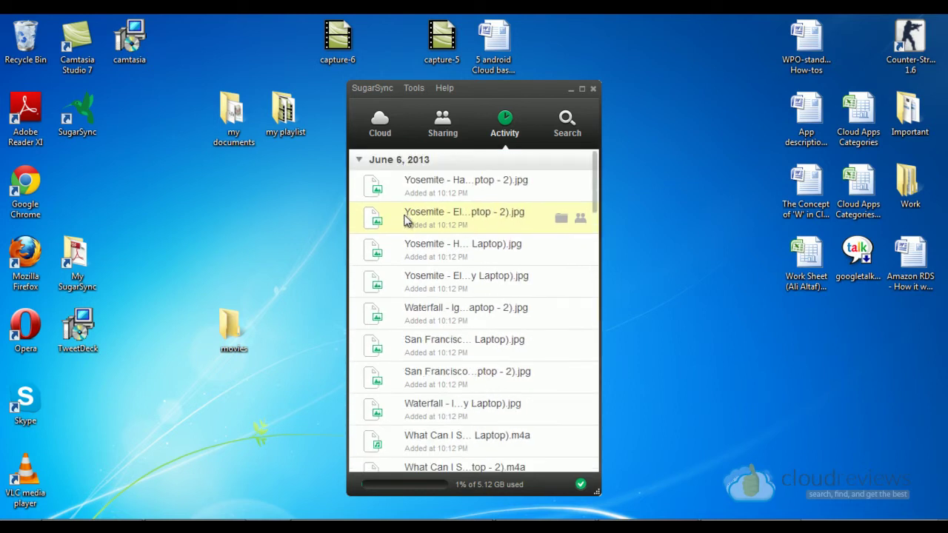
pyautogui.scroll(-15, 406, 234)
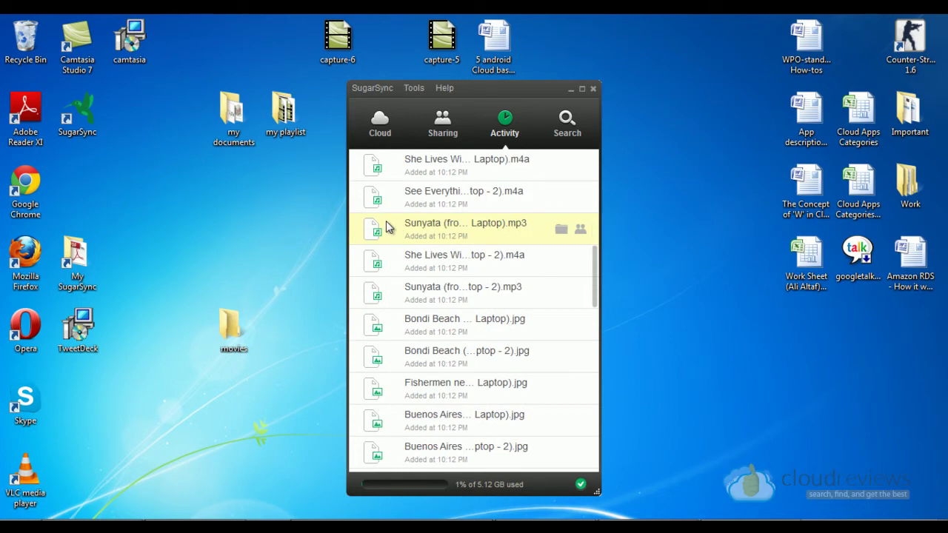
pyautogui.scroll(7, 437, 196)
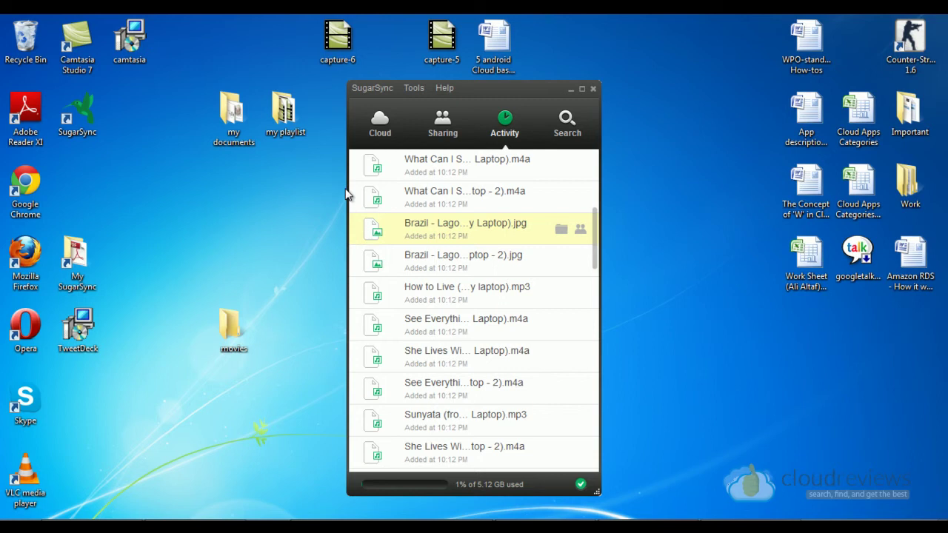
pyautogui.click(560, 134)
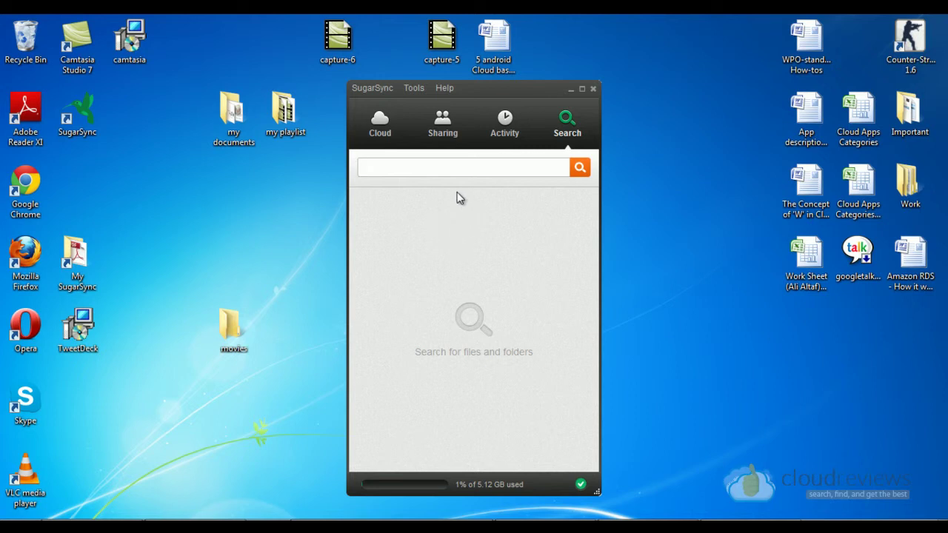
pyautogui.click(670, 517)
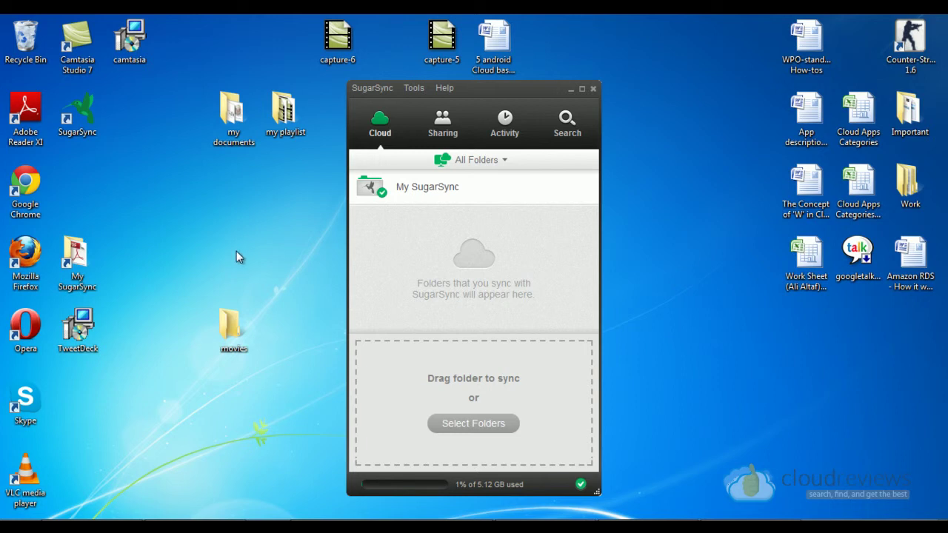
# Step: Check the my playlist folder's options, then drag the folder toward SugarSync's drop zone to sync it
pyautogui.rightClick(282, 112)
pyautogui.moveTo(346, 268)
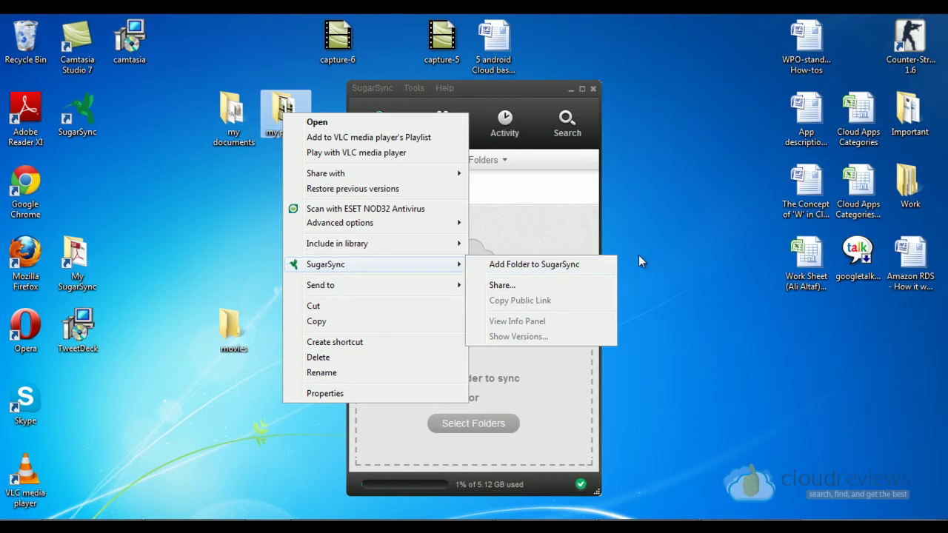
pyautogui.click(665, 248)
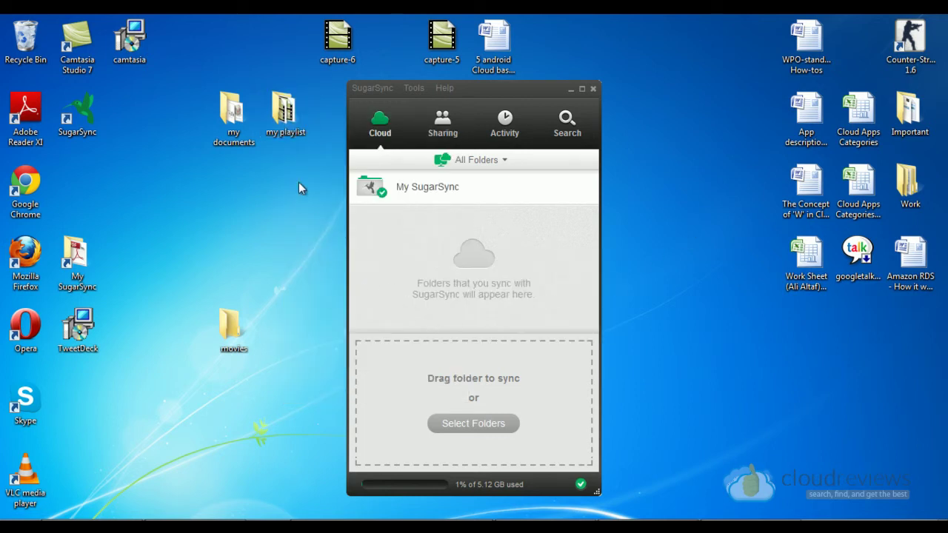
pyautogui.click(290, 120)
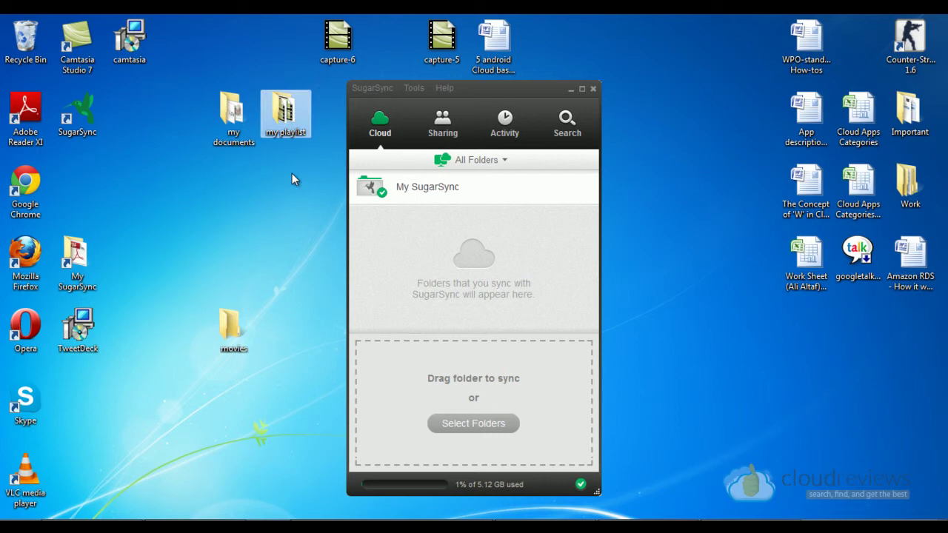
pyautogui.moveTo(325, 319); pyautogui.dragTo(281, 214)
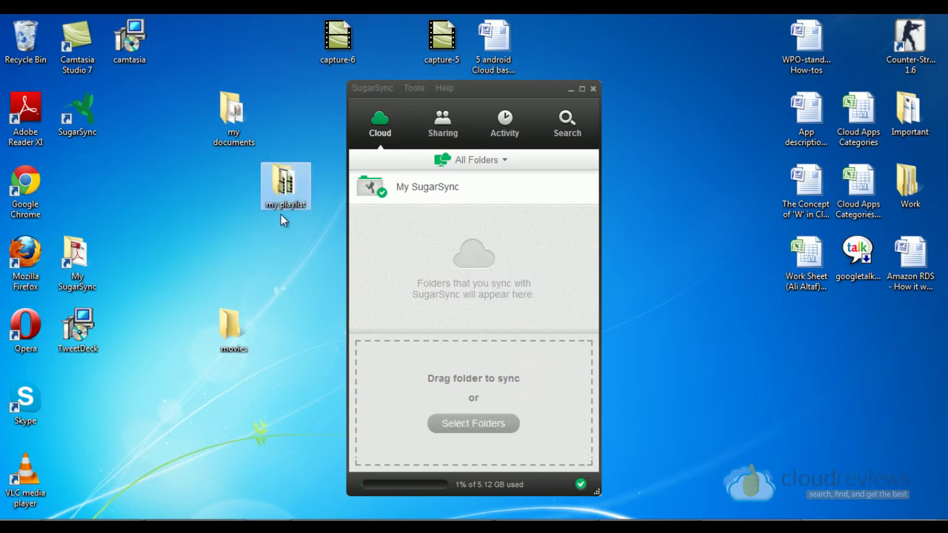
# Step: Add the Desktop's my playlist folder to SugarSync with Add Folder to SugarSync
pyautogui.click(372, 88)
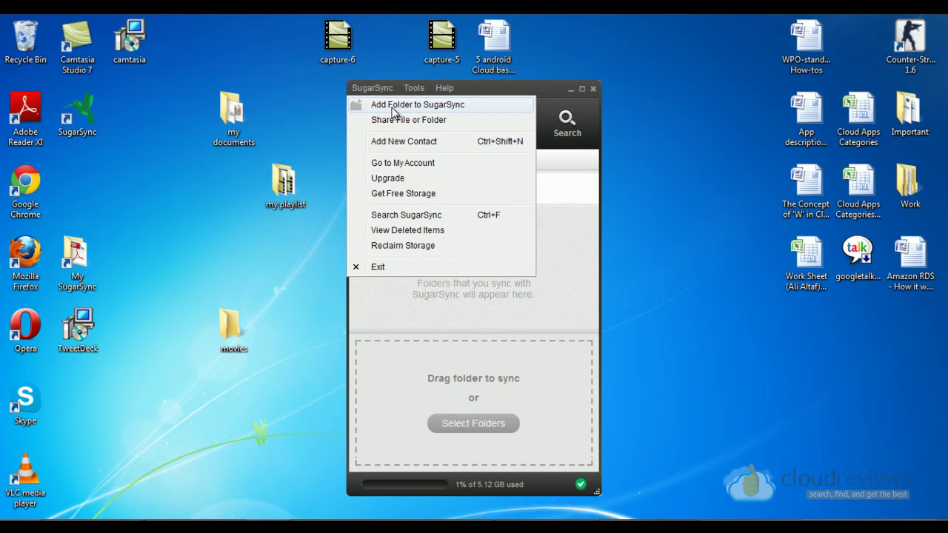
pyautogui.click(395, 111)
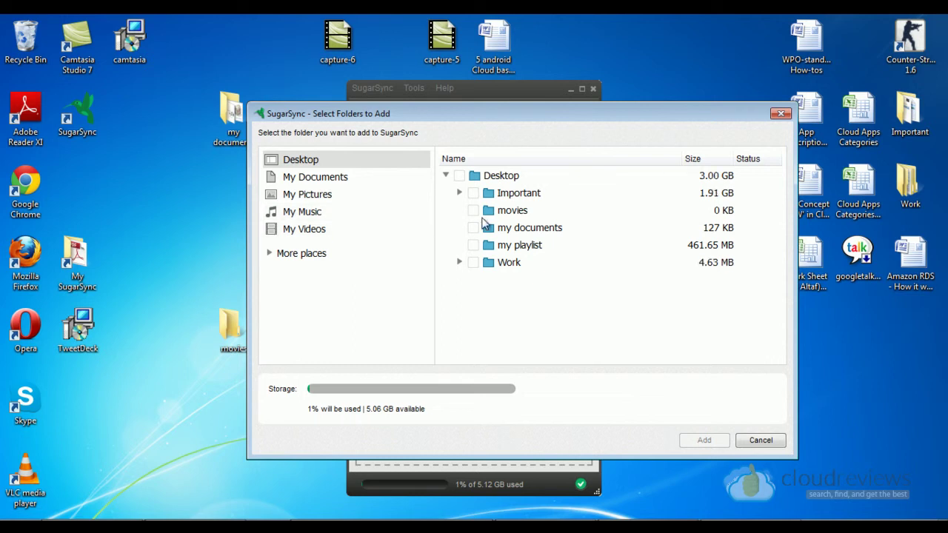
pyautogui.click(472, 245)
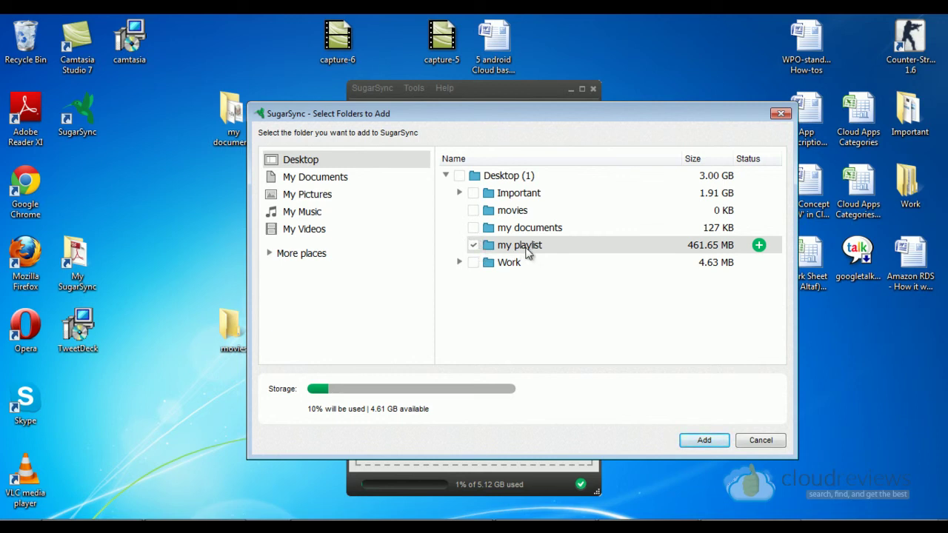
pyautogui.click(704, 440)
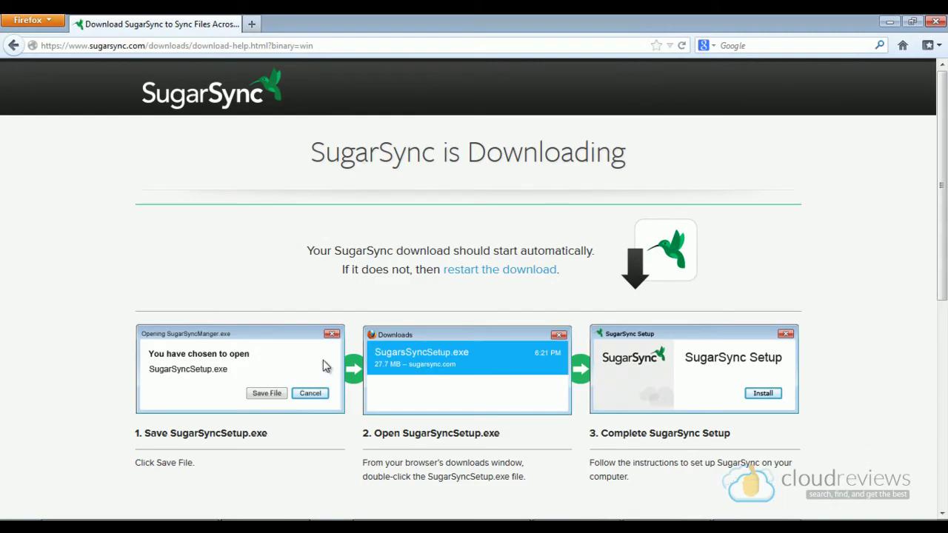
# Step: Log in on the SugarSync website with the account e-mail and password
pyautogui.click(227, 106)
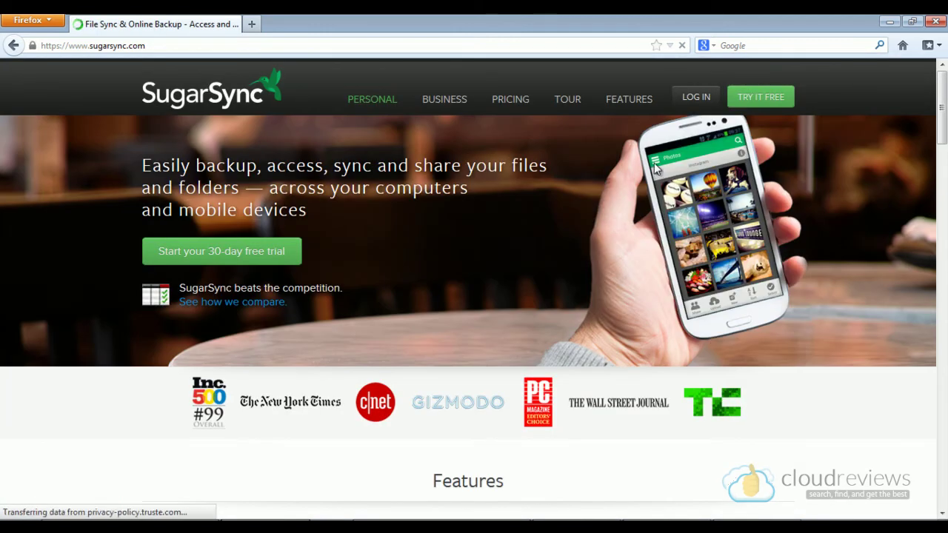
pyautogui.click(696, 99)
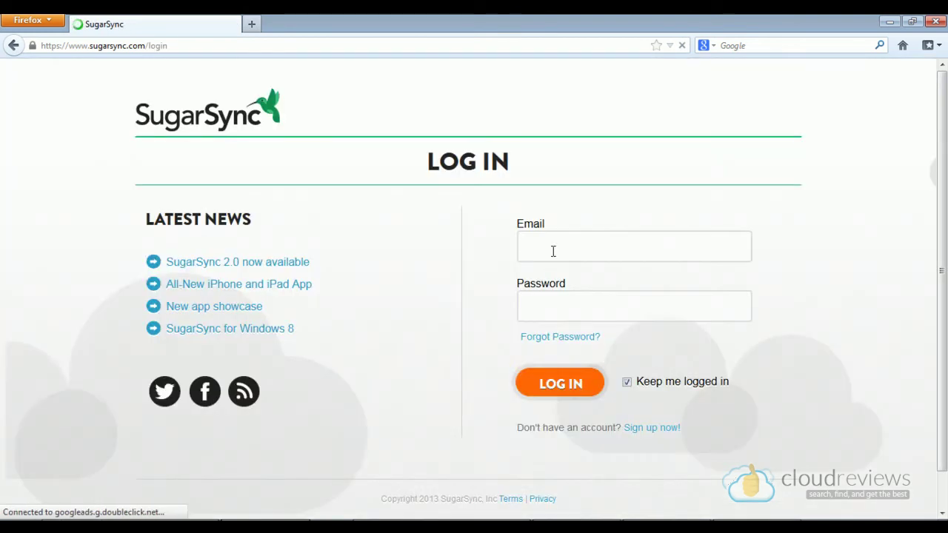
pyautogui.click(551, 245)
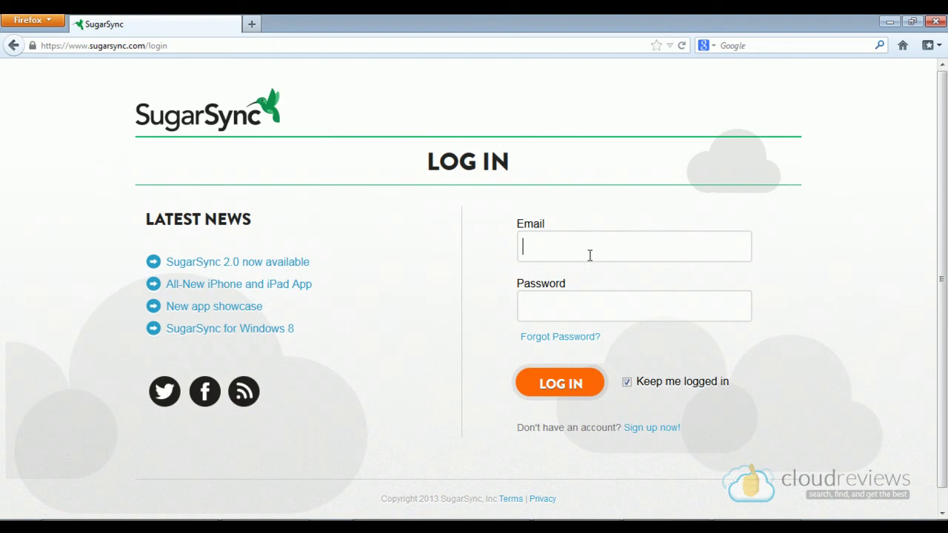
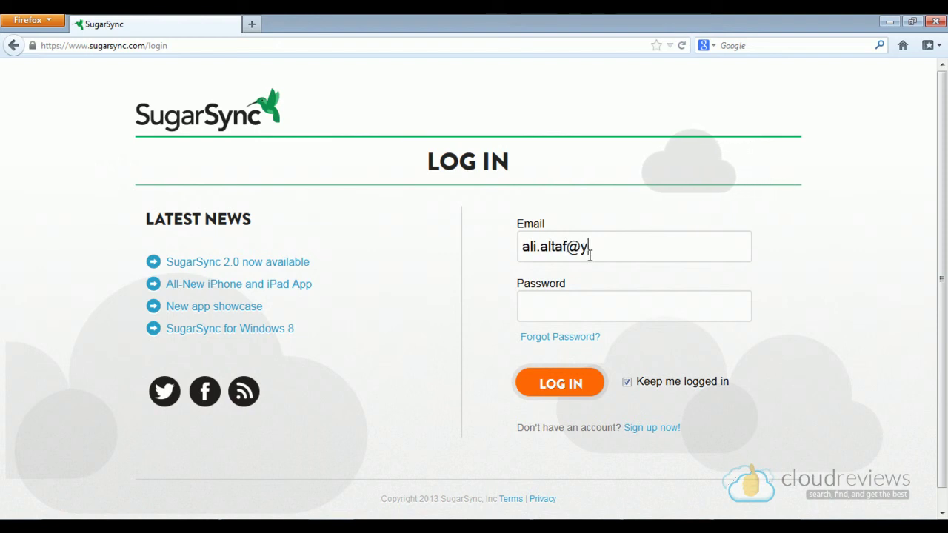
pyautogui.press('Tab')
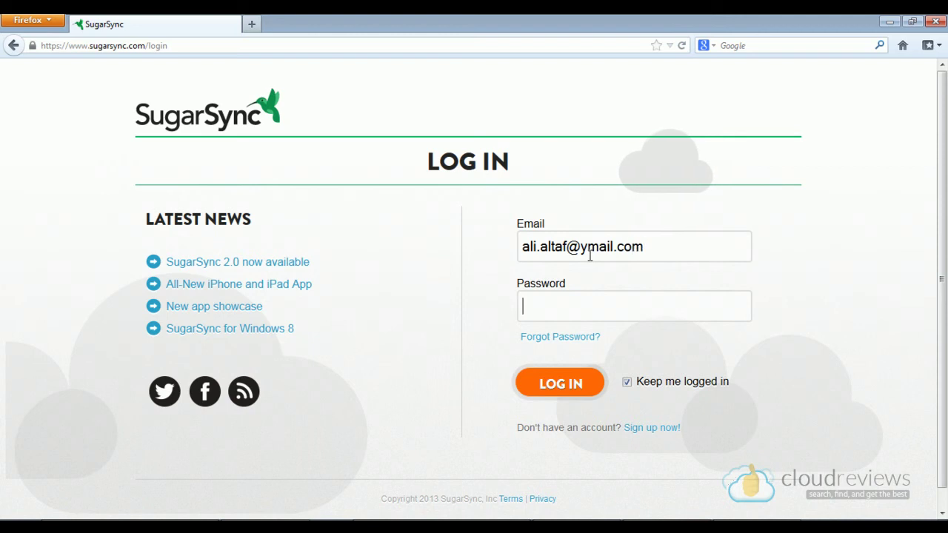
pyautogui.write('•••••')
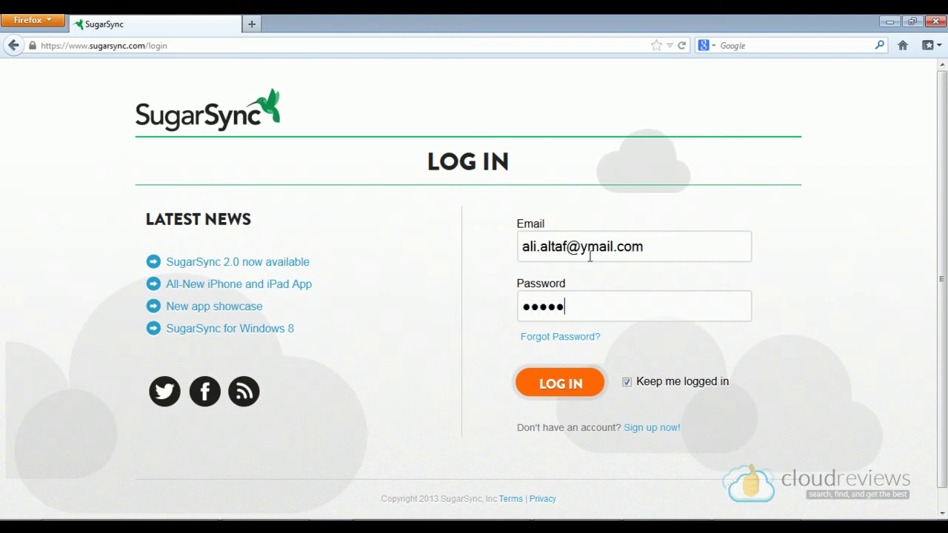
pyautogui.write('•••••')
pyautogui.press('Return')
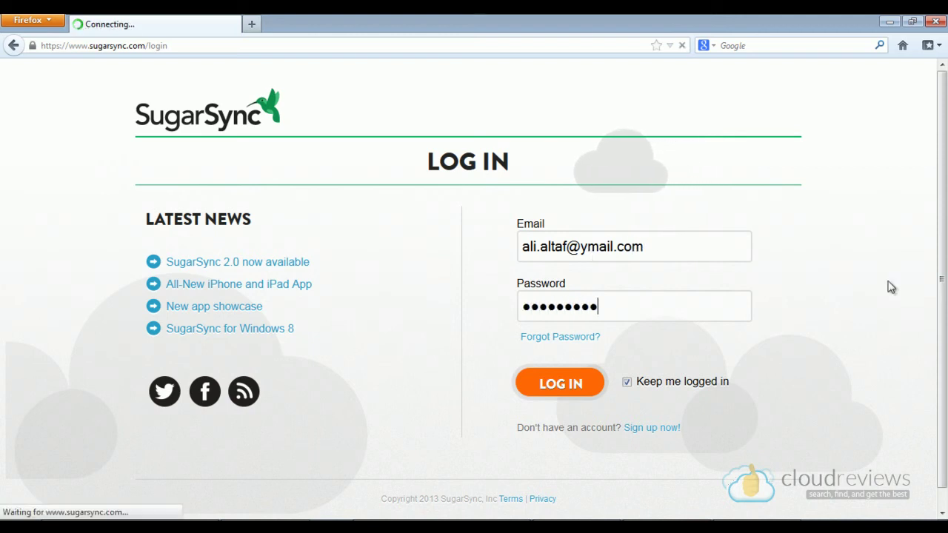